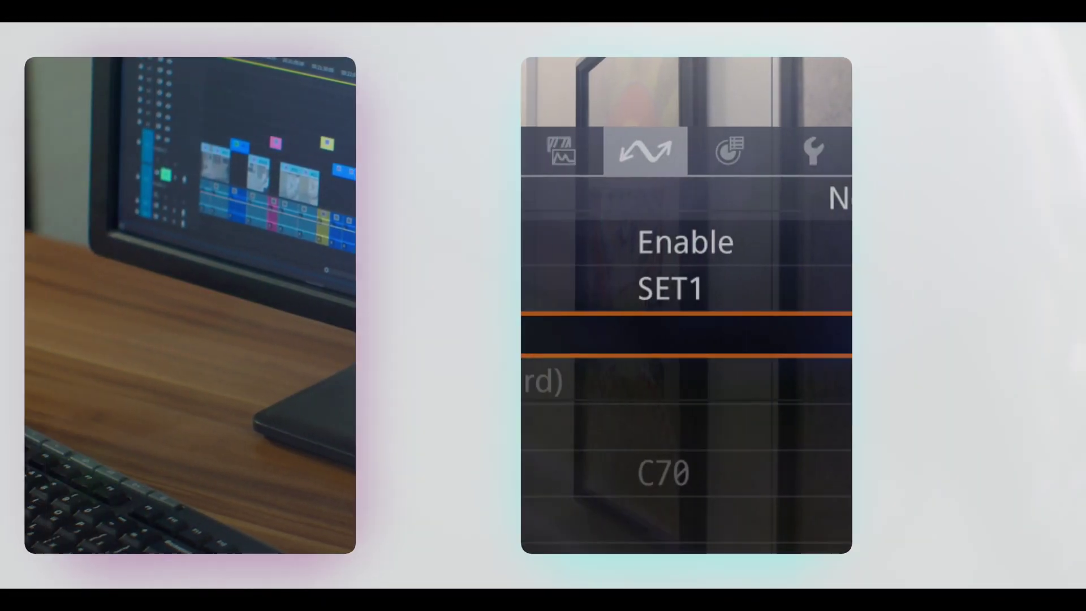
Disconnect the camera from the SET1 connection in Network Settings > Connect
{"action": "key", "text": "Down"}
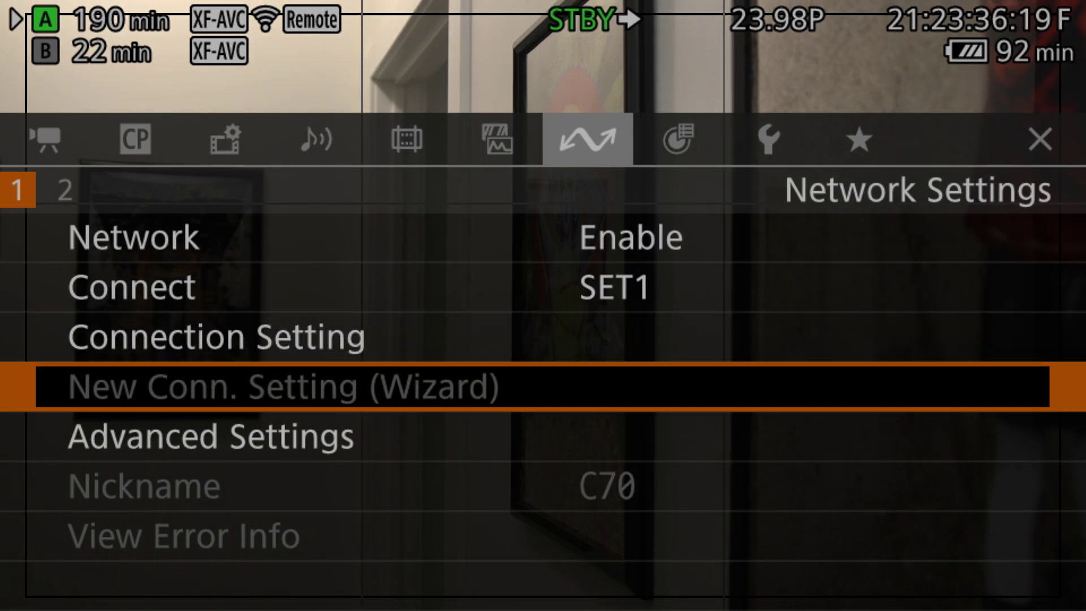
{"action": "key", "text": "Up"}
{"action": "key", "text": "Up"}
{"action": "key", "text": "Return"}
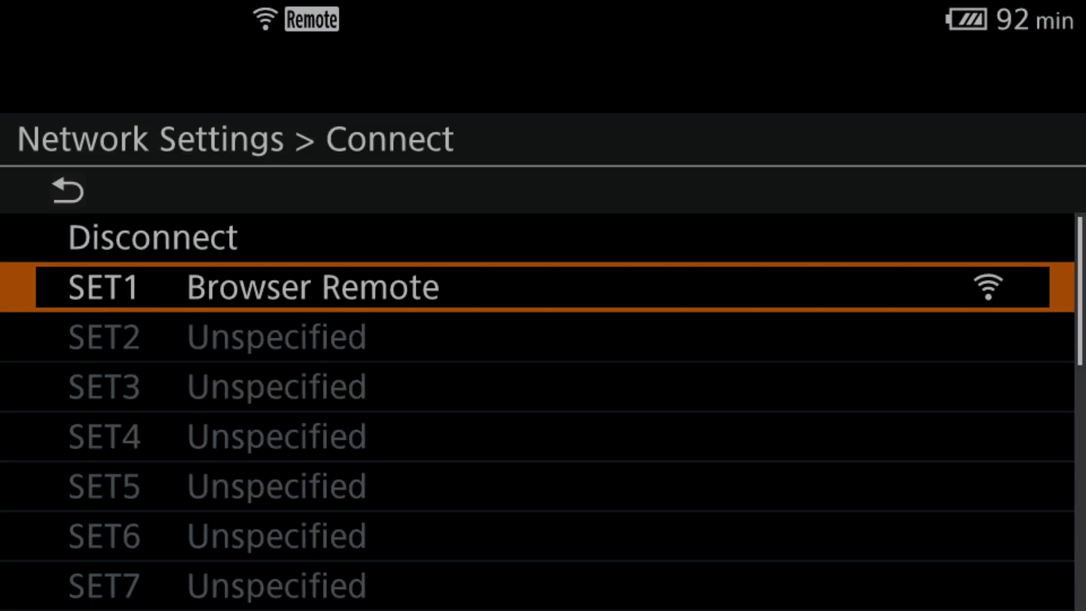
{"action": "key", "text": "Up"}
{"action": "key", "text": "Return"}
{"action": "key", "text": "Right"}
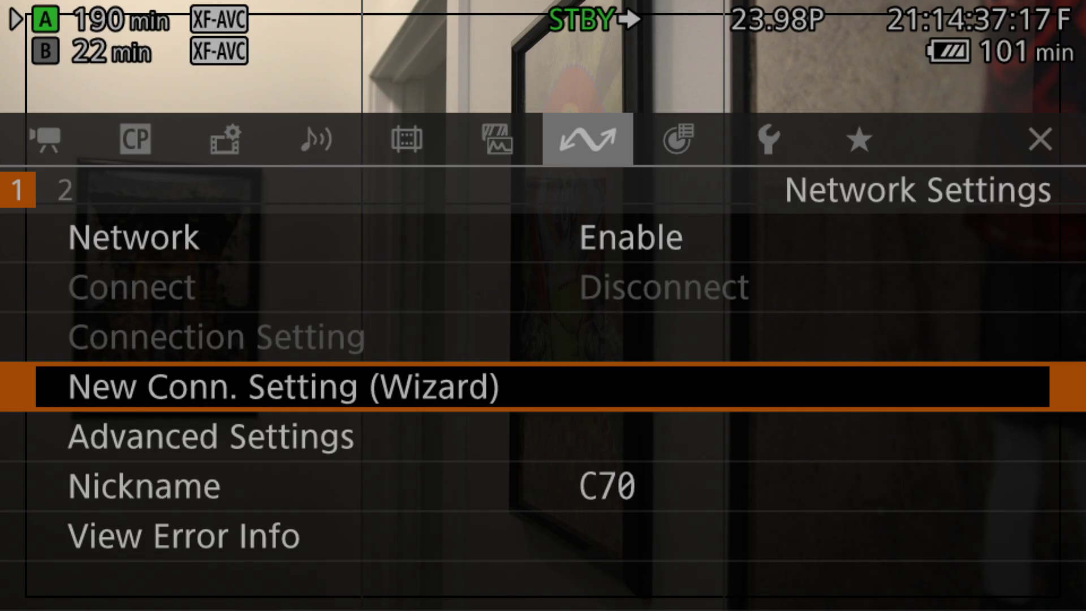
{"action": "key", "text": "Return"}
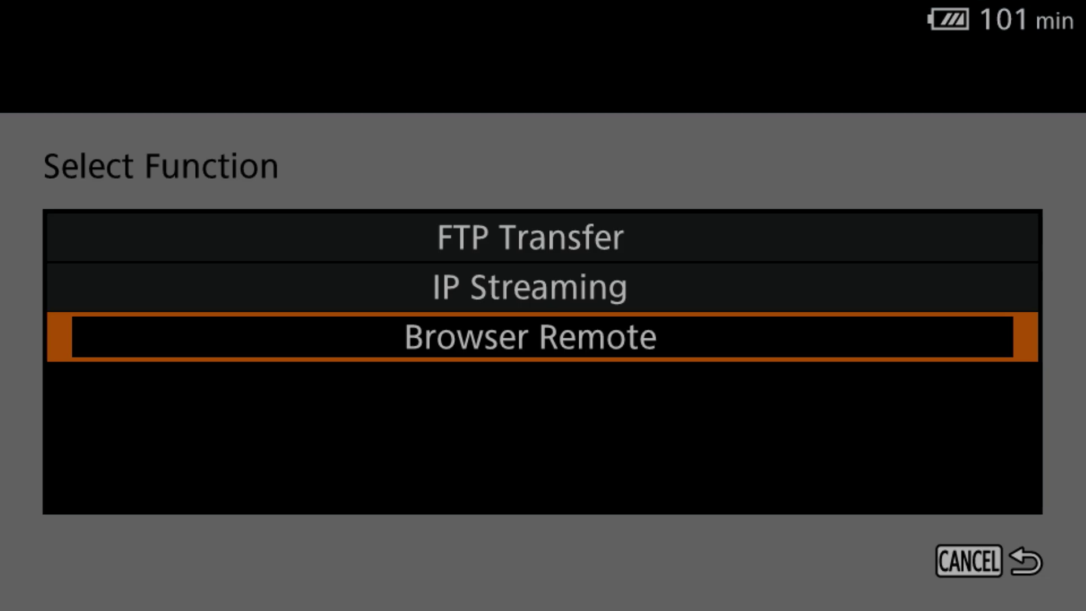
Pick Browser Remote as the function for the new connection wizard
{"action": "key", "text": "Up"}
{"action": "key", "text": "Down"}
{"action": "key", "text": "Return"}
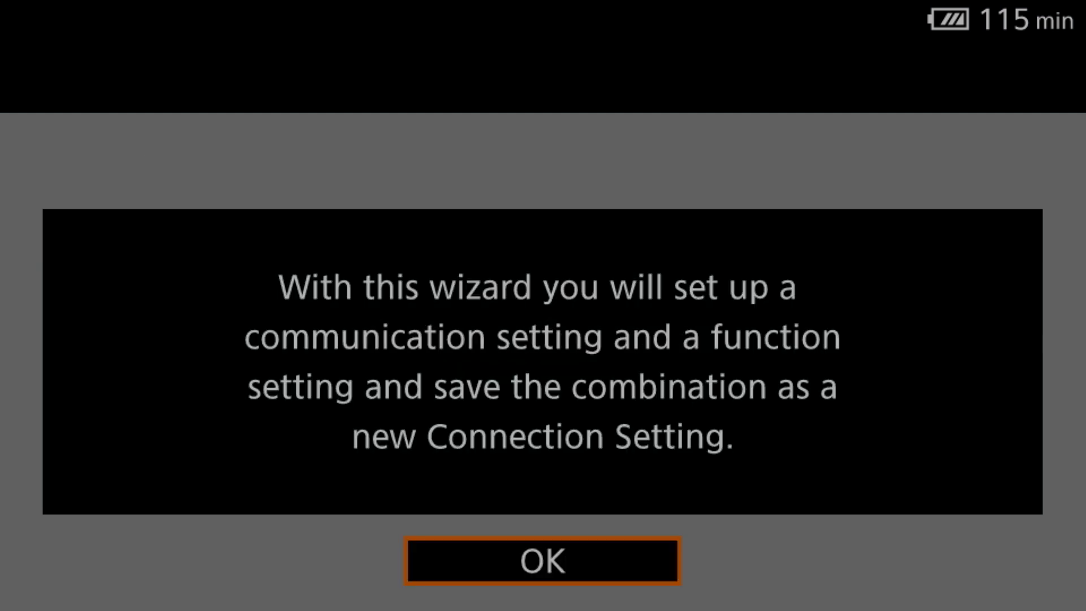
Pass over the existing BELL666 setting and choose Create New Comm. Setting
{"action": "key", "text": "Return"}
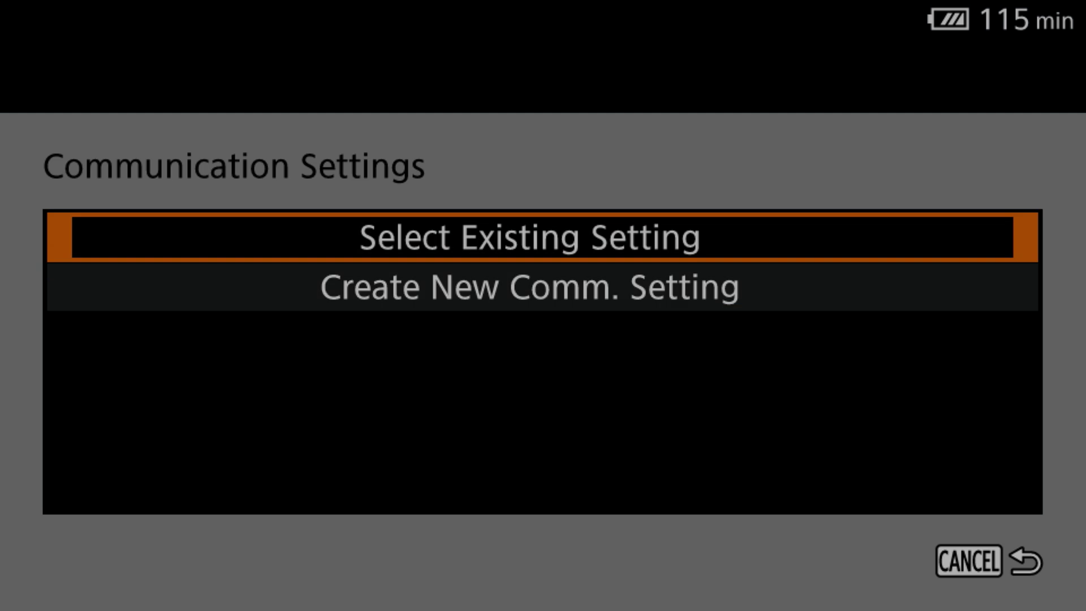
{"action": "key", "text": "Return"}
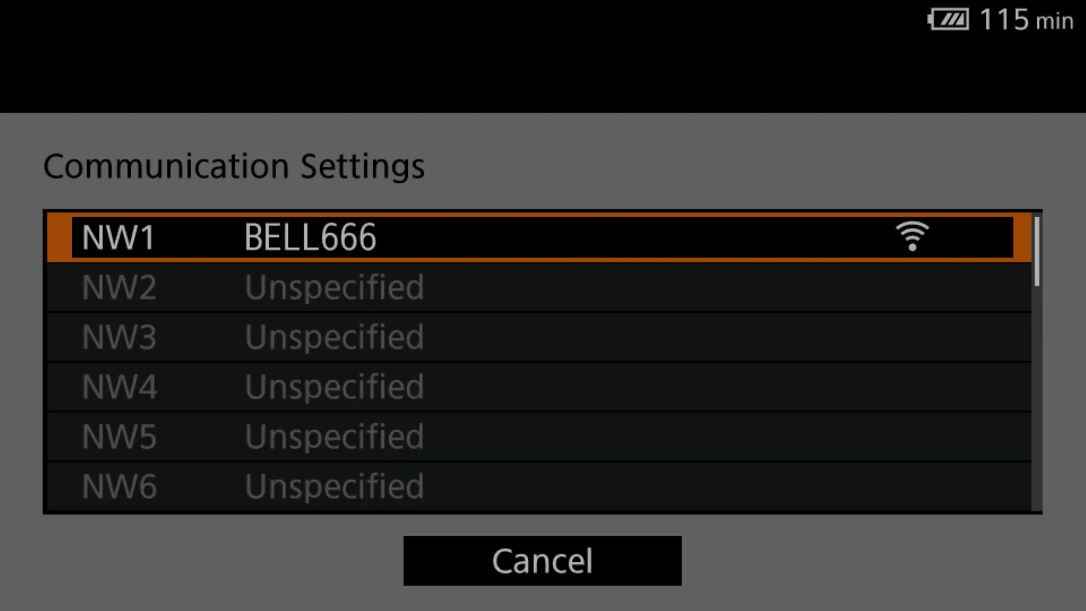
{"action": "key", "text": "Return"}
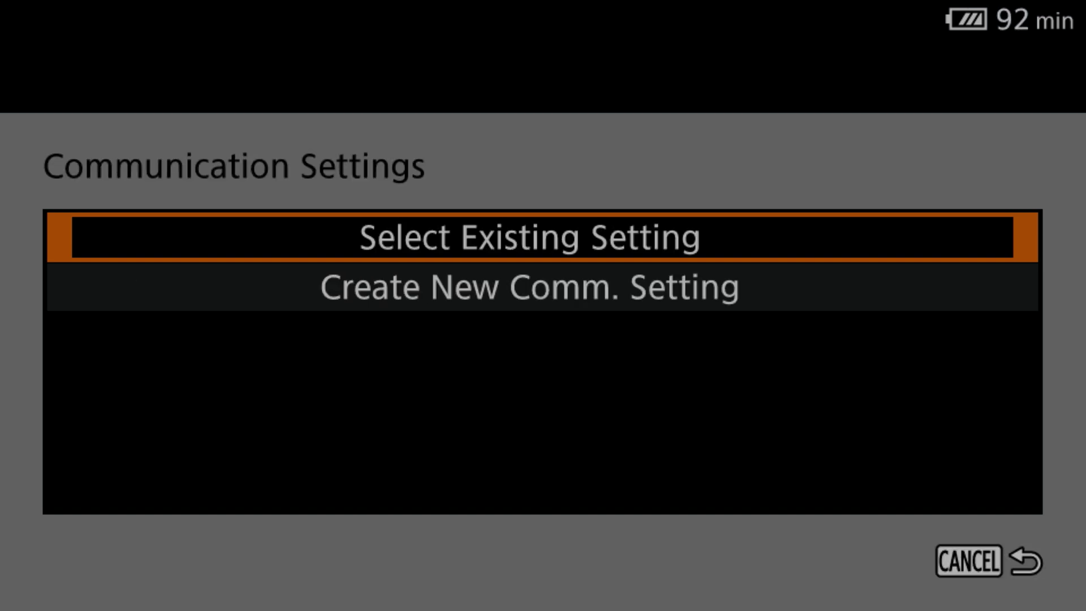
{"action": "key", "text": "Down"}
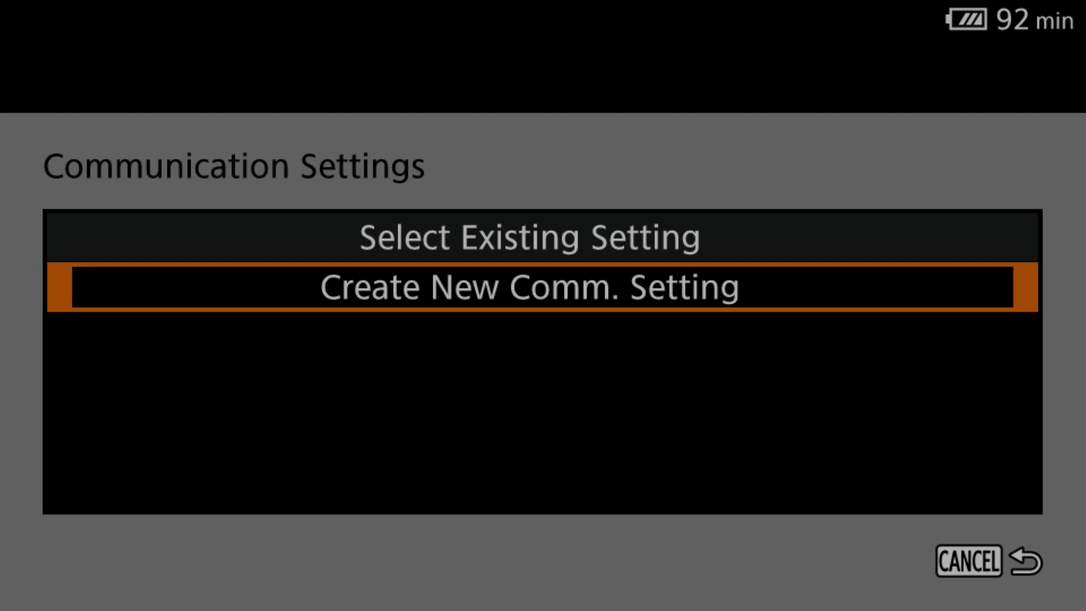
{"action": "key", "text": "Return"}
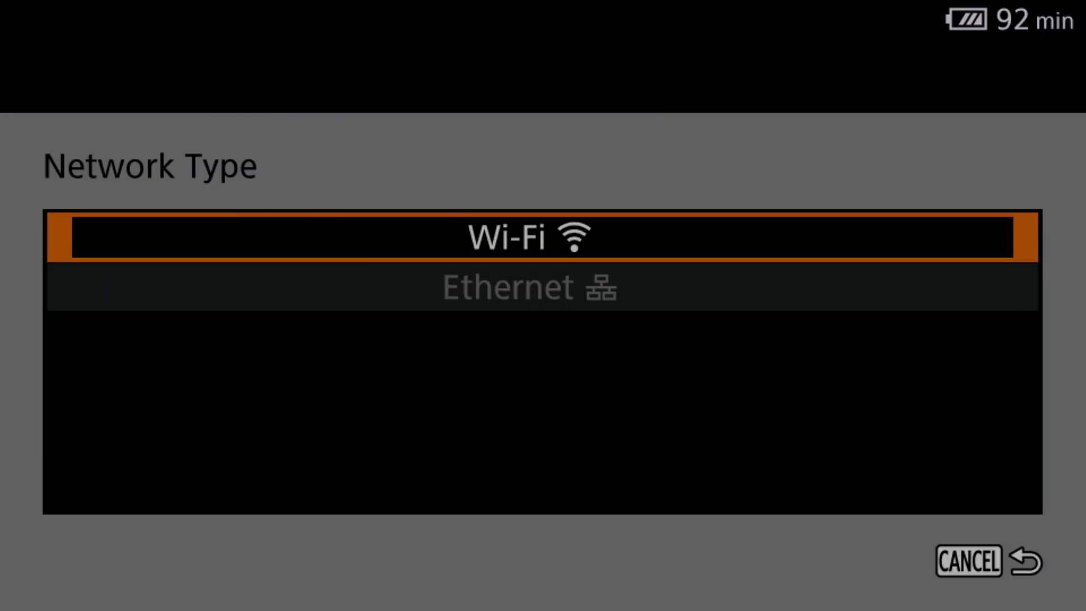
Choose Wi-Fi, Camera Access Point Mode and Manual Connection for the new network
{"action": "key", "text": "Return"}
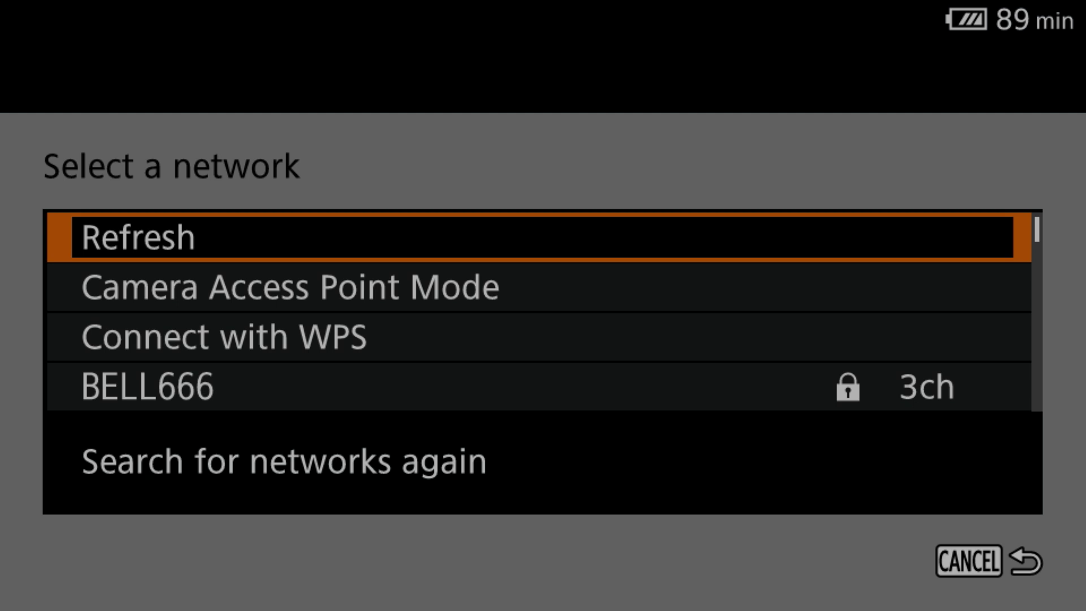
{"action": "key", "text": "Down"}
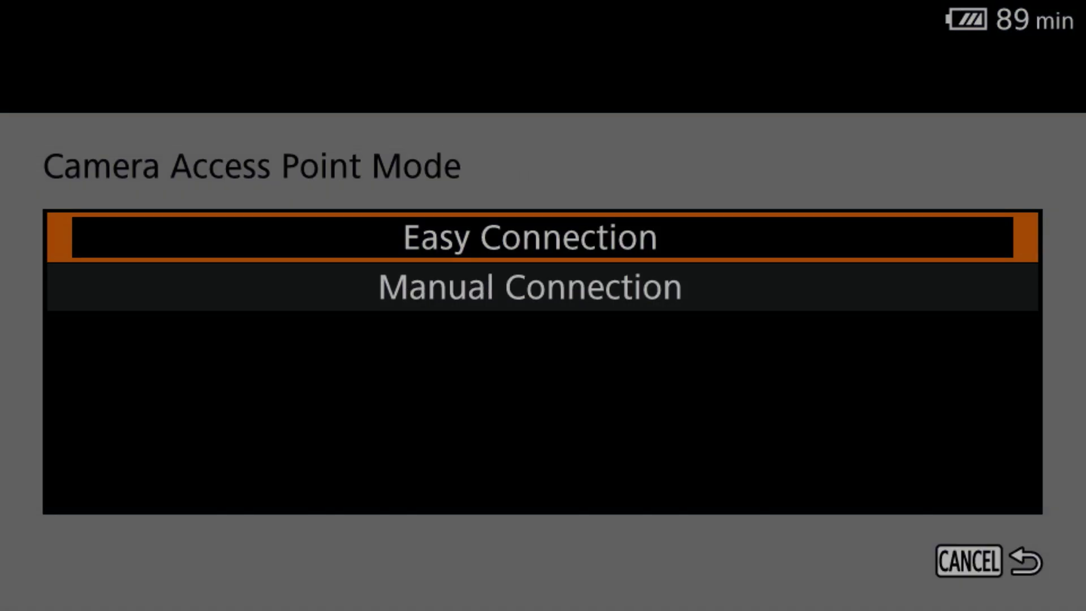
{"action": "left_click", "coordinate": [530, 287]}
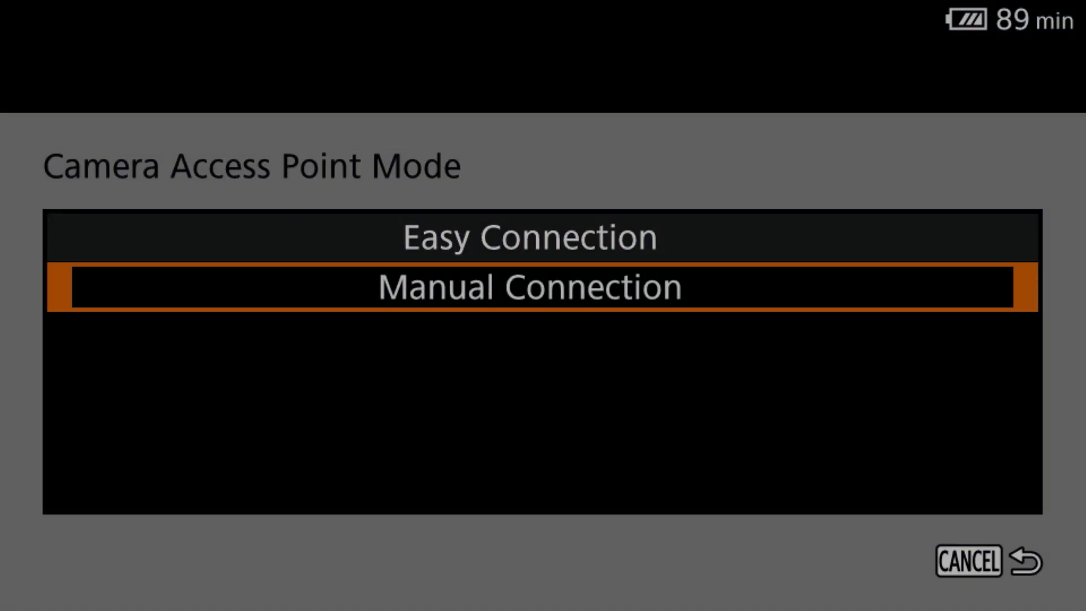
{"action": "key", "text": "Return"}
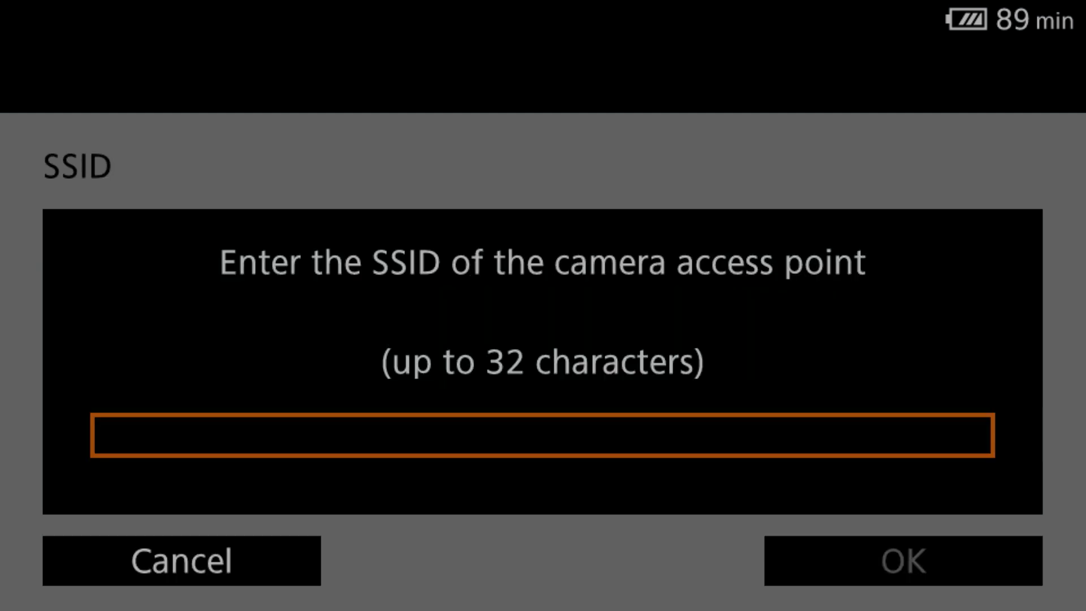
Enter C70 as the access point SSID
{"action": "key", "text": "Return"}
{"action": "type", "text": "C"}
{"action": "left_click", "coordinate": [96, 546]}
{"action": "left_click", "coordinate": [695, 206]}
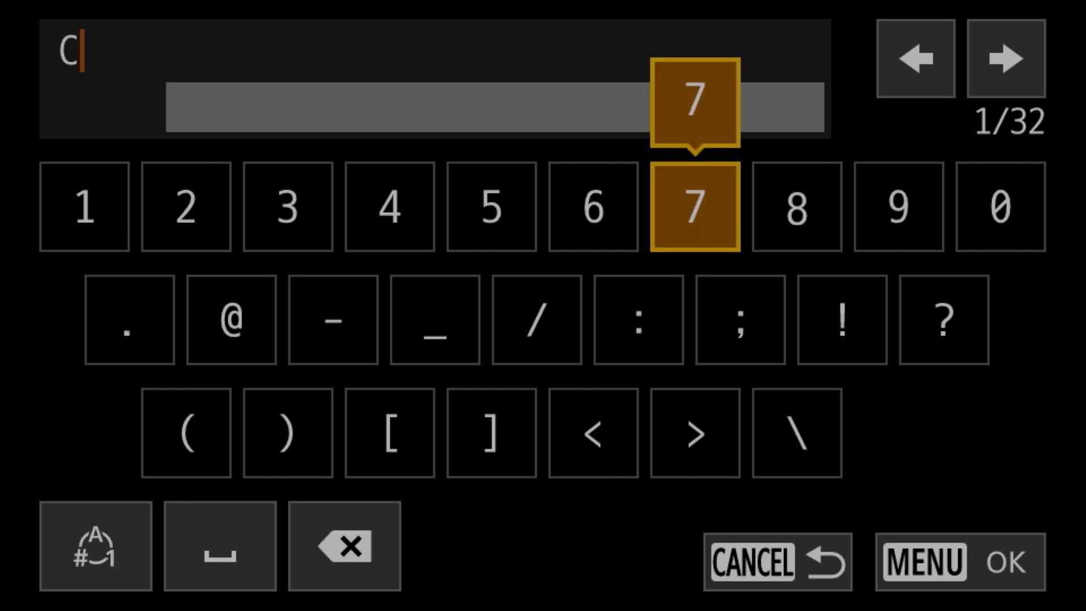
{"action": "type", "text": "0"}
{"action": "key", "text": "Return"}
{"action": "key", "text": "Down"}
{"action": "key", "text": "Return"}
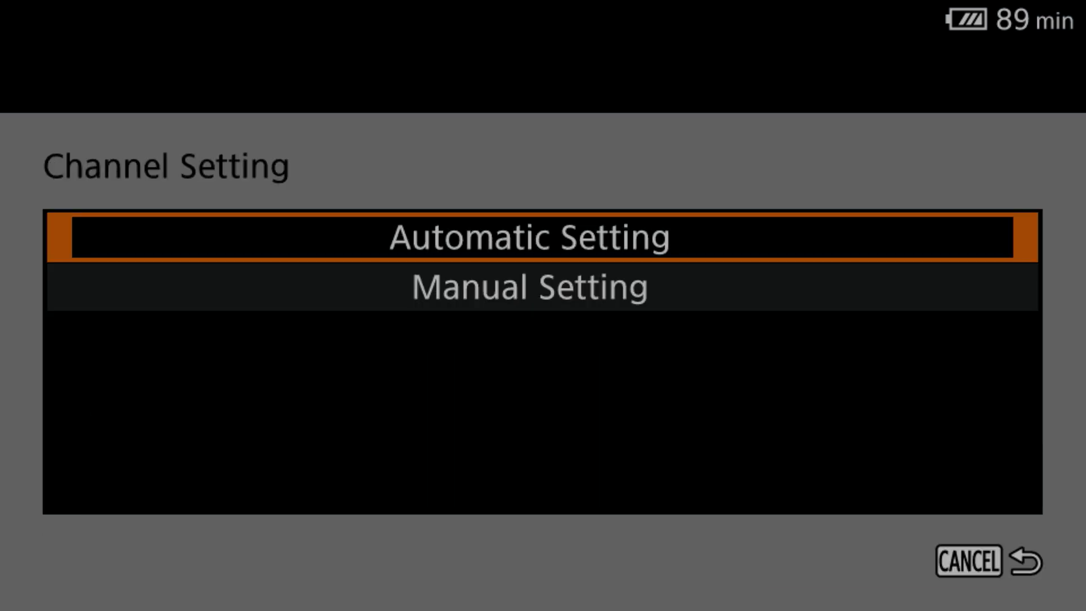
Keep the automatic channel, use AES encryption, and set the access point password
{"action": "key", "text": "Down"}
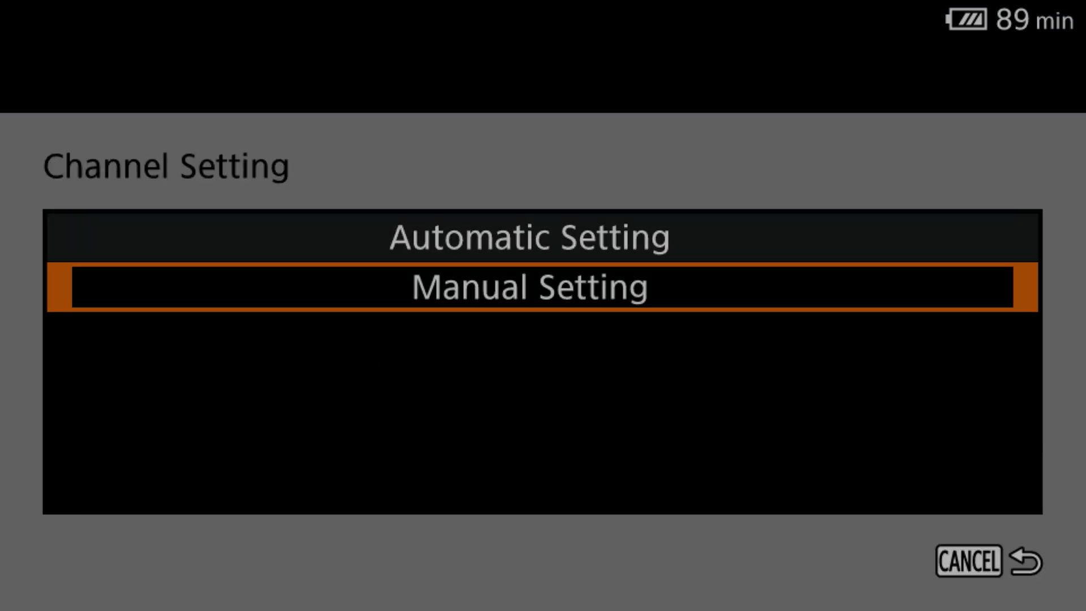
{"action": "key", "text": "Up"}
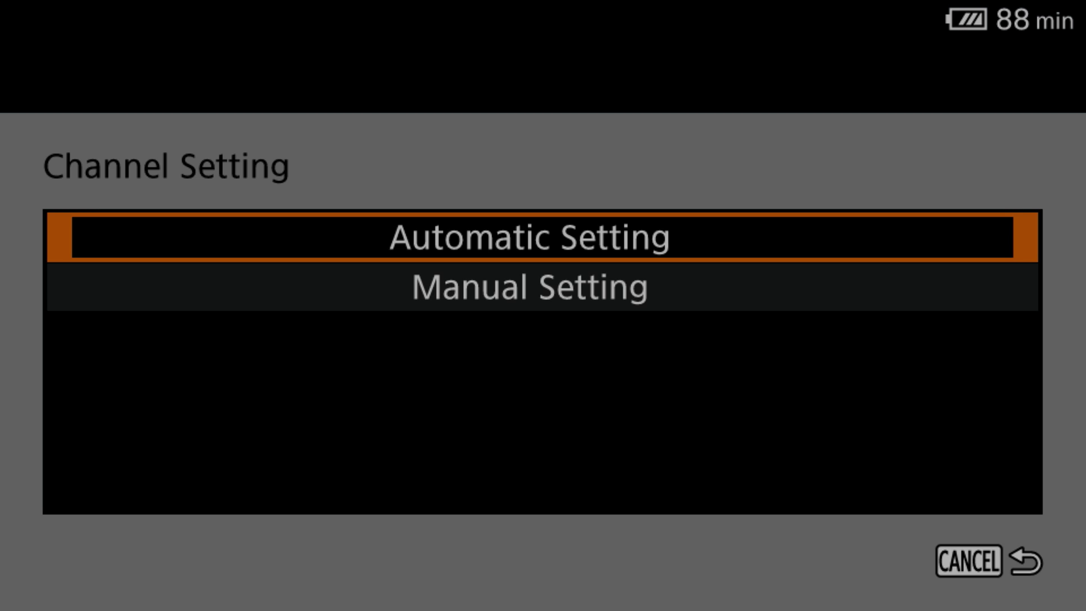
{"action": "key", "text": "Return"}
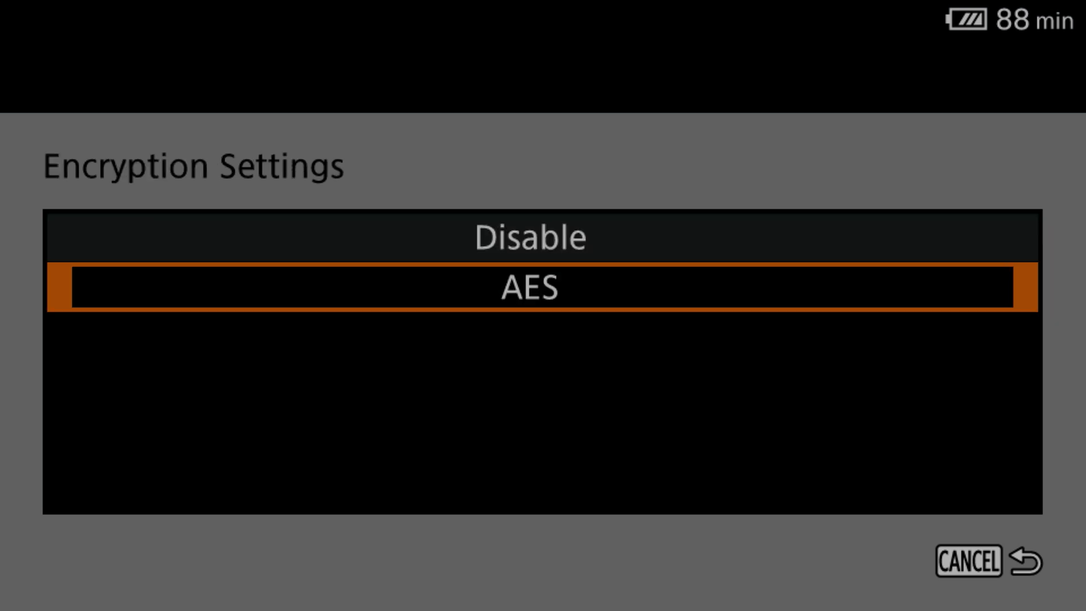
{"action": "key", "text": "Return"}
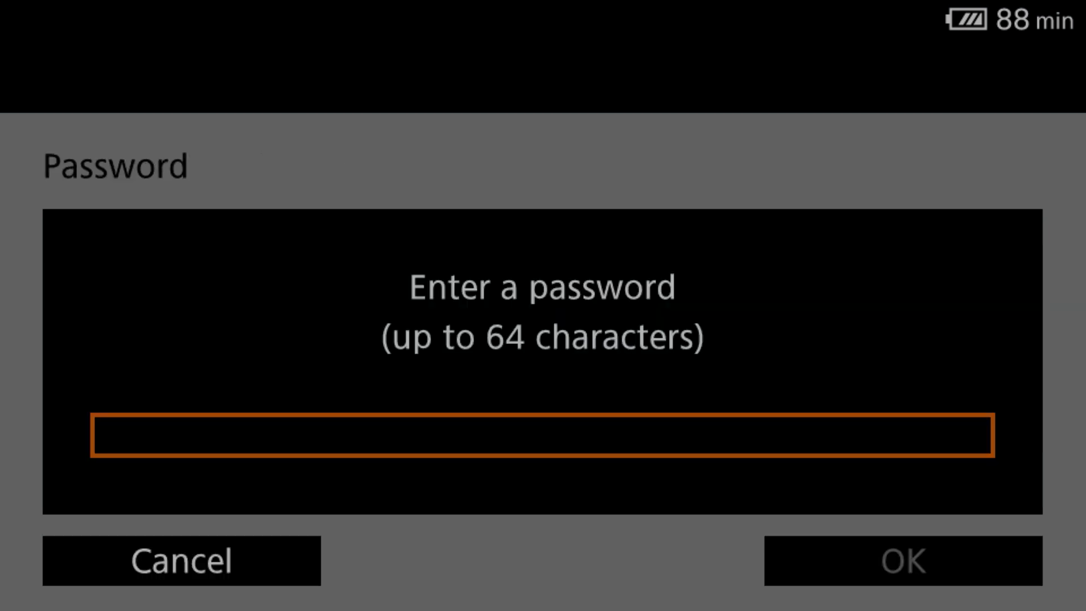
{"action": "type", "text": "Password-protected"}
{"action": "key", "text": "Return"}
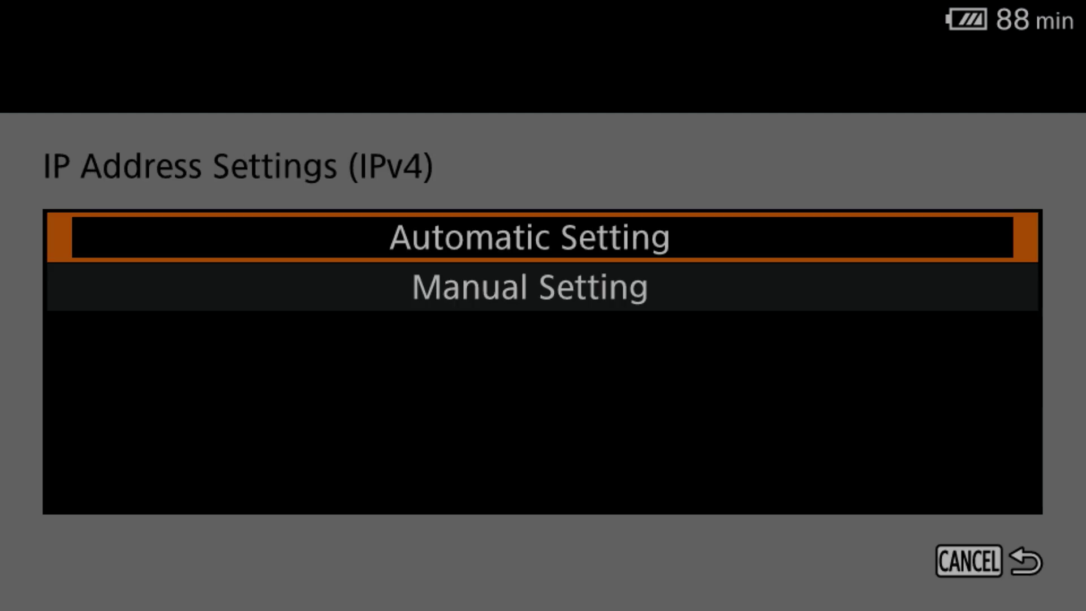
Keep automatic IP addressing and save the access point communication setting
{"action": "key", "text": "Return"}
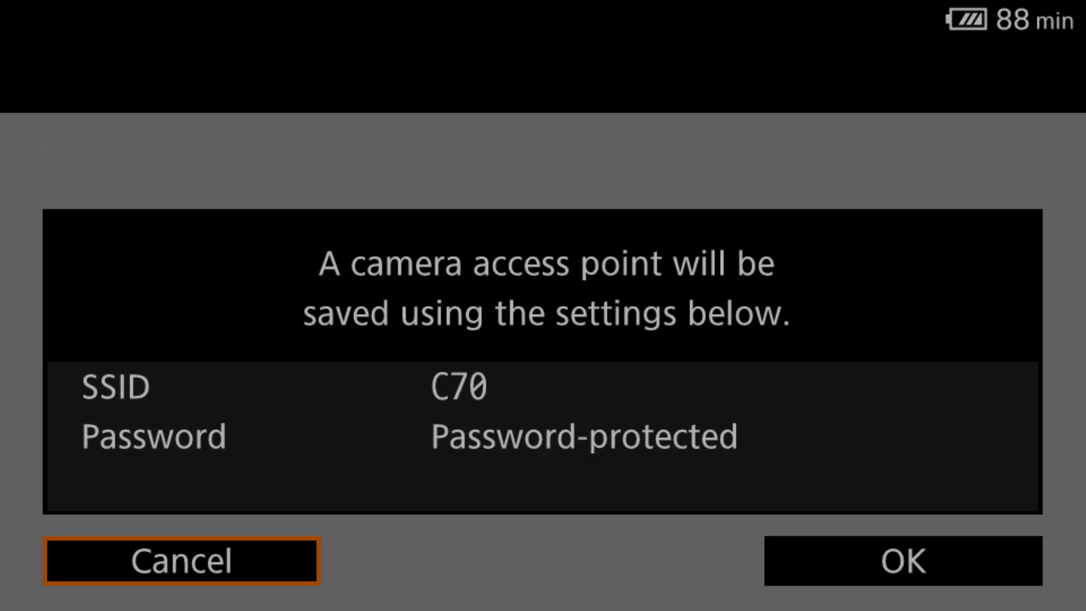
{"action": "key", "text": "Right"}
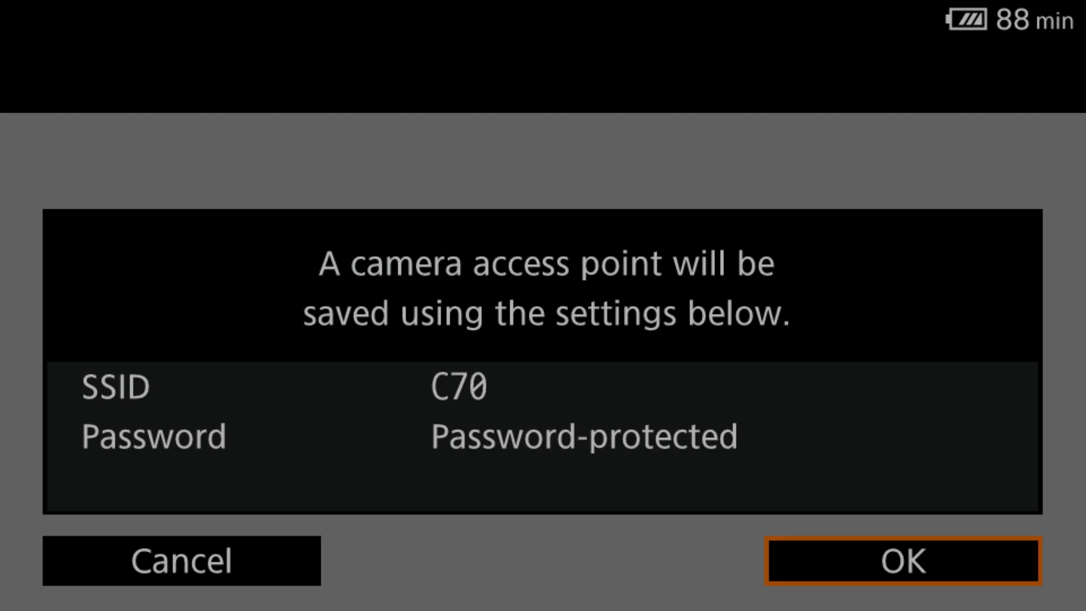
{"action": "key", "text": "Return"}
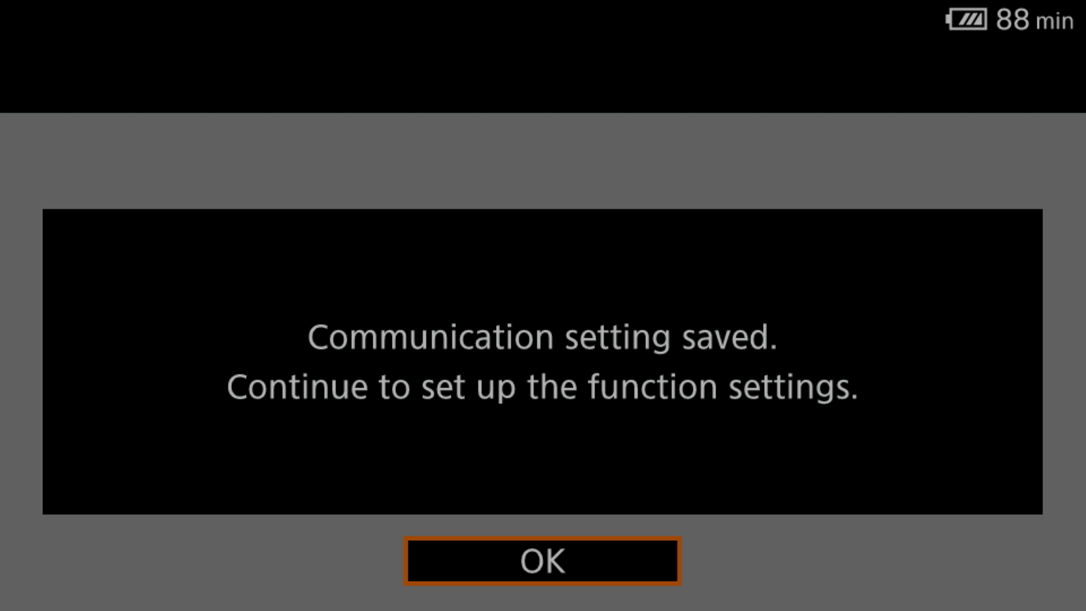
{"action": "key", "text": "Return"}
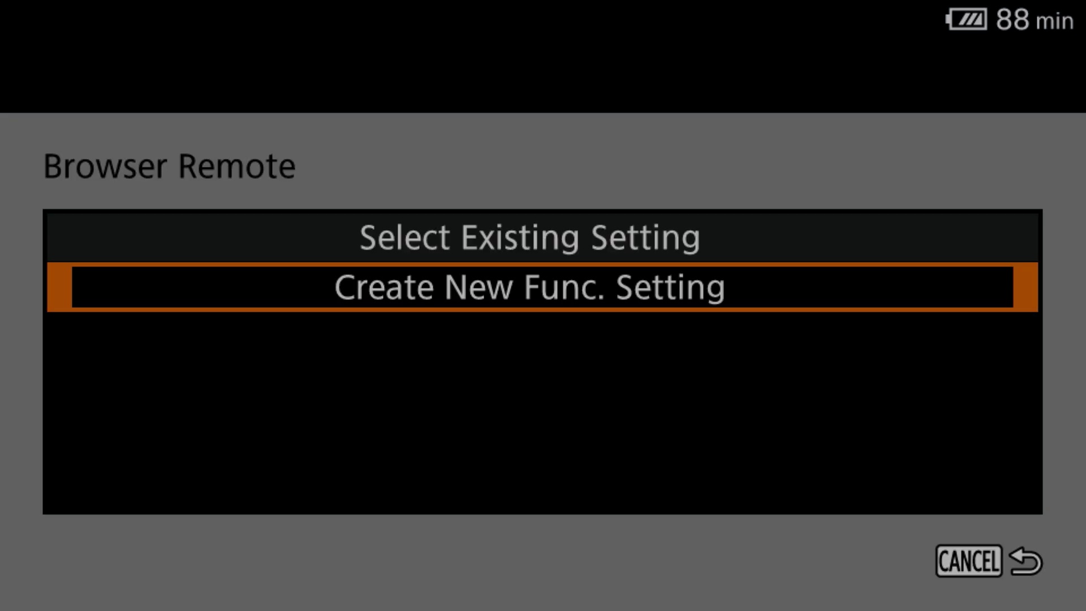
Create a One User (Full) Browser Remote function with user credentials and save it to SET3
{"action": "key", "text": "Return"}
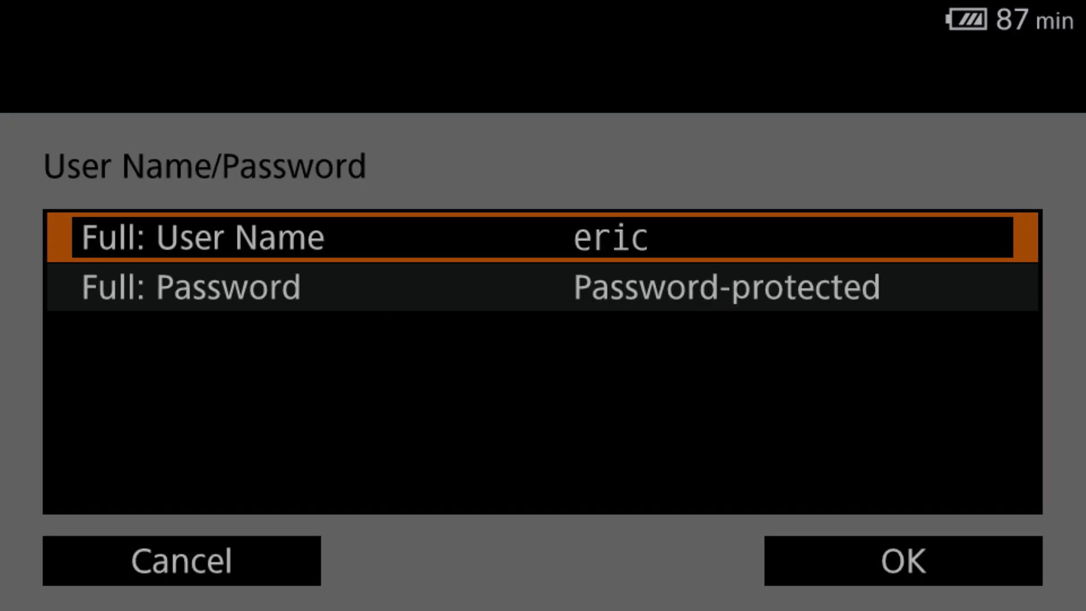
{"action": "left_click", "coordinate": [543, 287]}
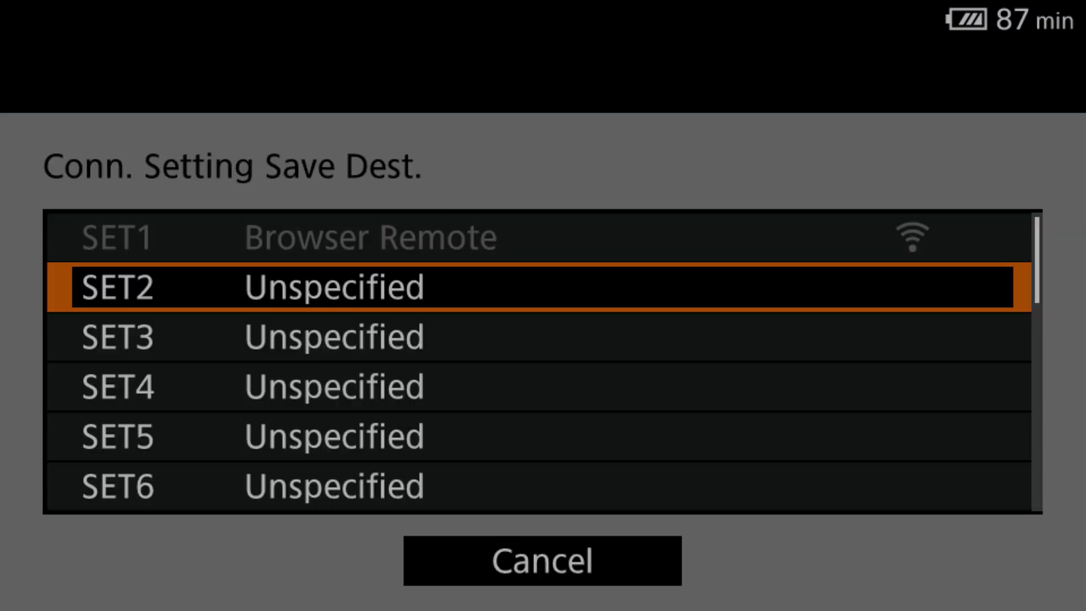
{"action": "left_click", "coordinate": [540, 237]}
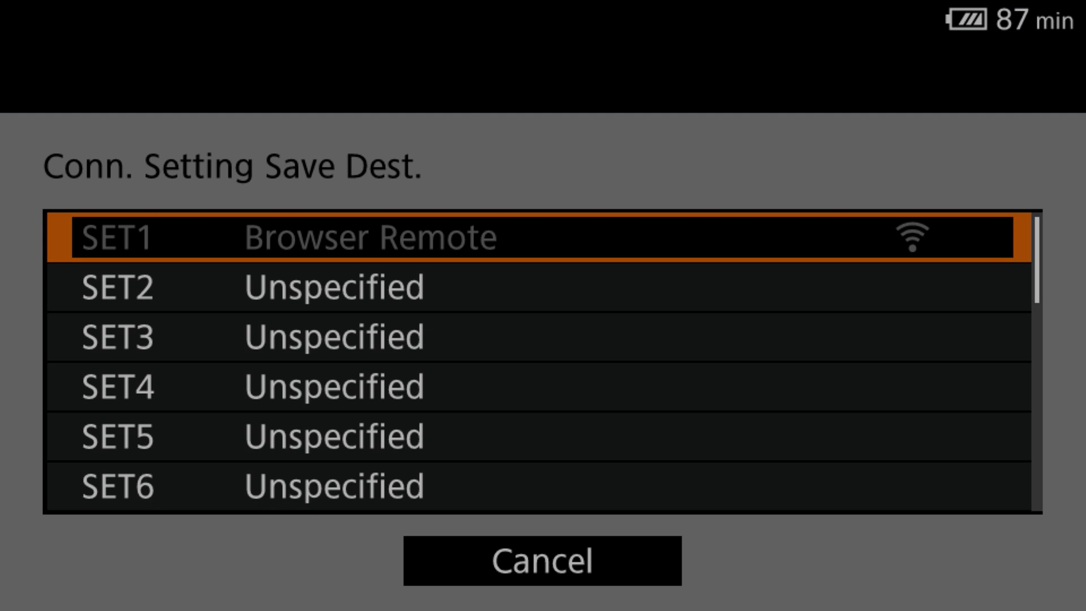
{"action": "left_click", "coordinate": [540, 287]}
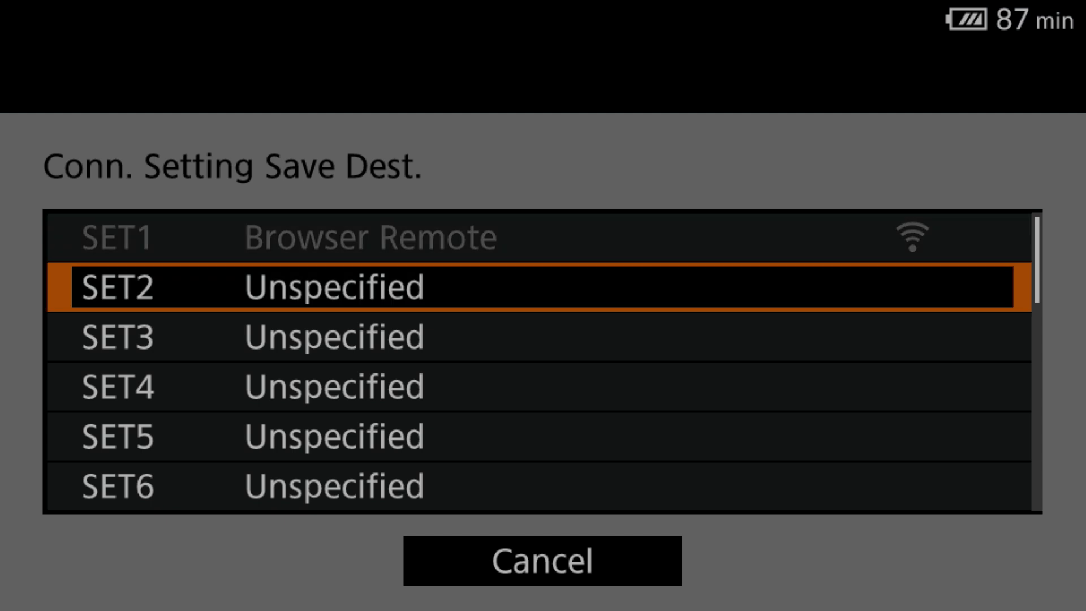
{"action": "left_click", "coordinate": [540, 336]}
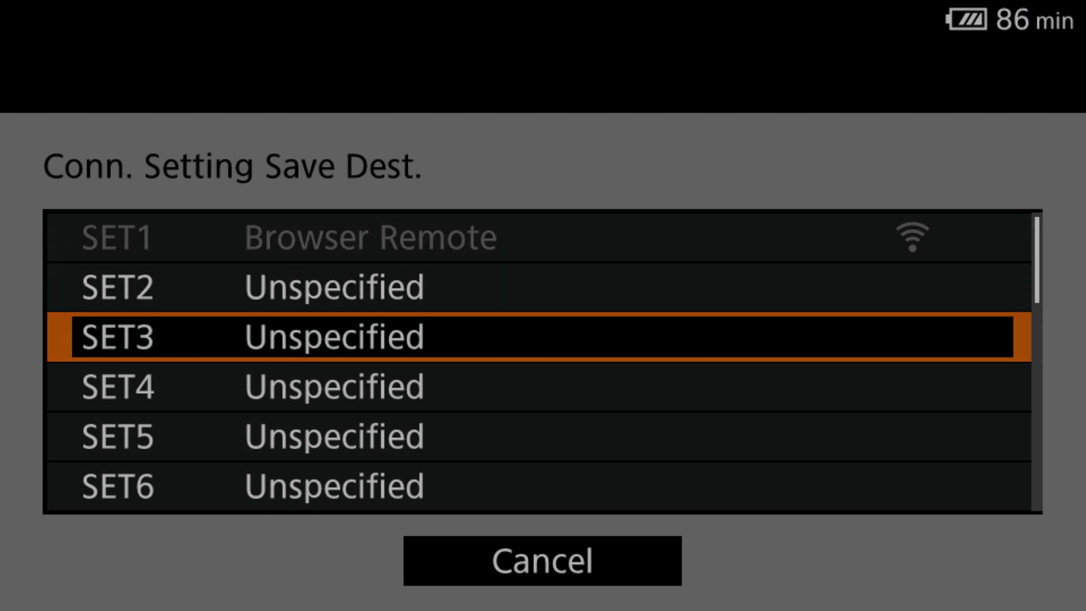
{"action": "key", "text": "Return"}
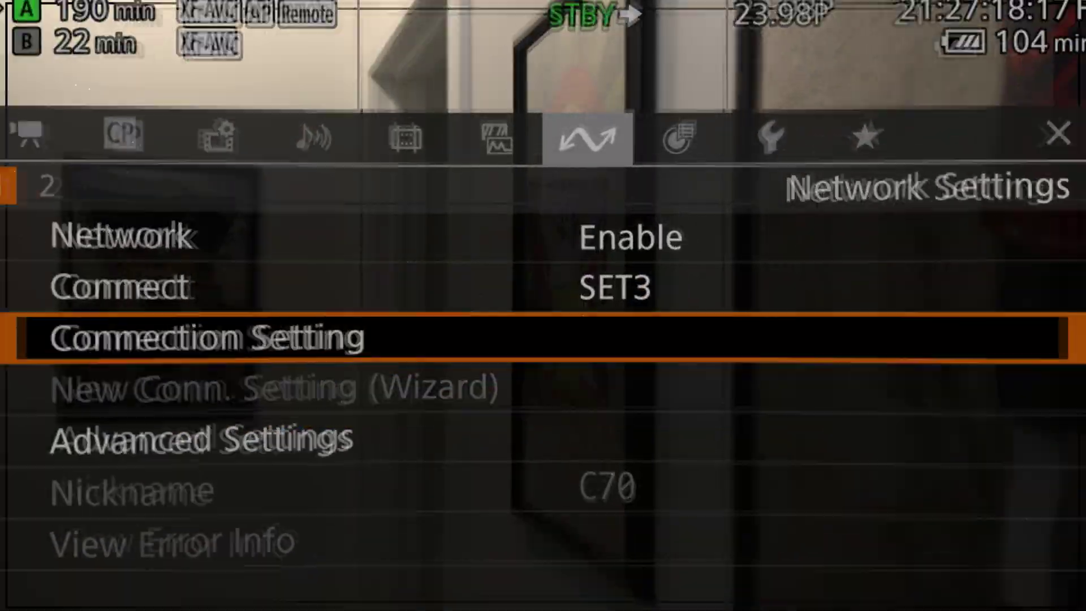
Open the Connection Setting list and bring up SET3's options
{"action": "key", "text": "Up"}
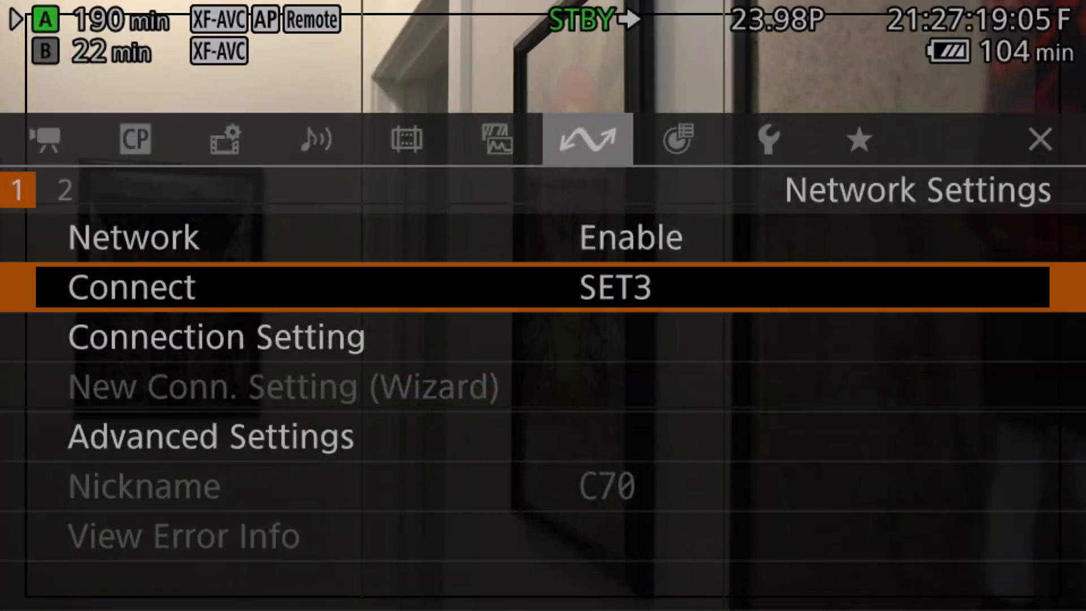
{"action": "key", "text": "Down"}
{"action": "key", "text": "Return"}
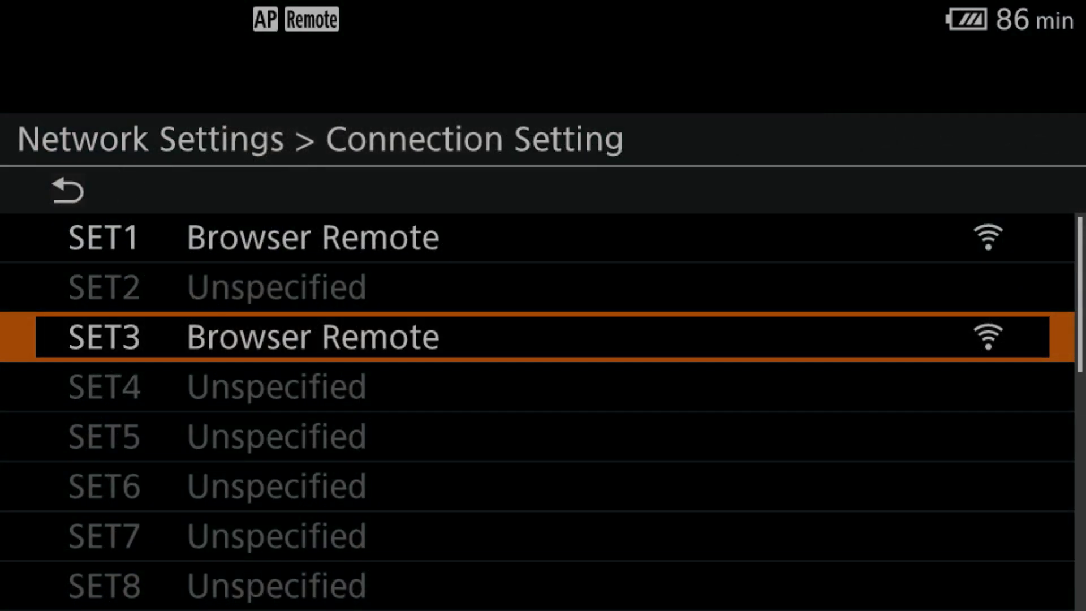
{"action": "key", "text": "Return"}
{"action": "key", "text": "Up"}
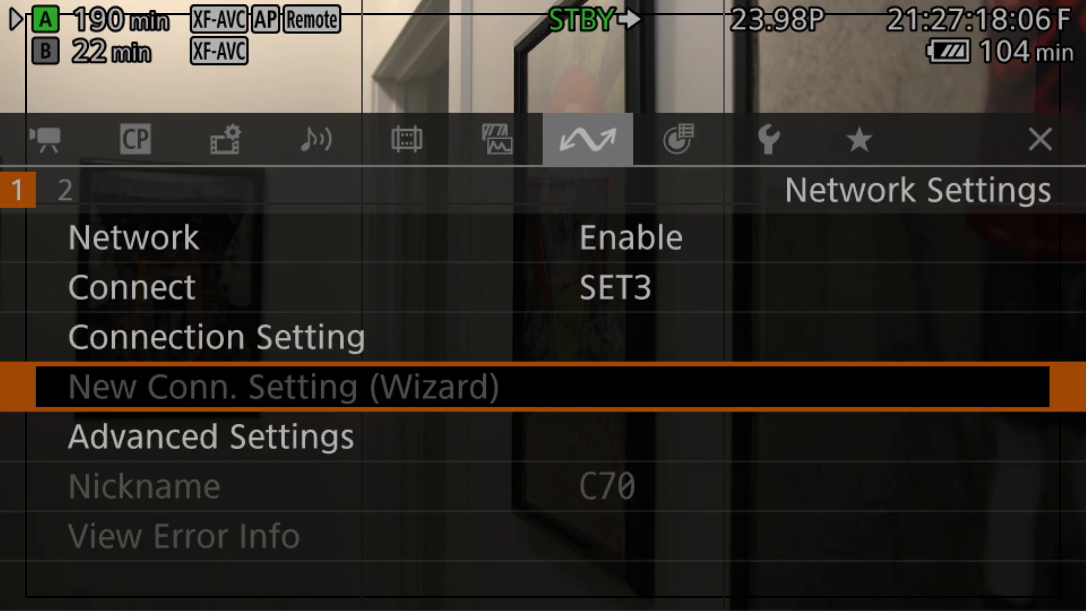
View SET3's detailed settings and page on to its communication settings
{"action": "key", "text": "Up"}
{"action": "key", "text": "Up"}
{"action": "key", "text": "Down"}
{"action": "key", "text": "Return"}
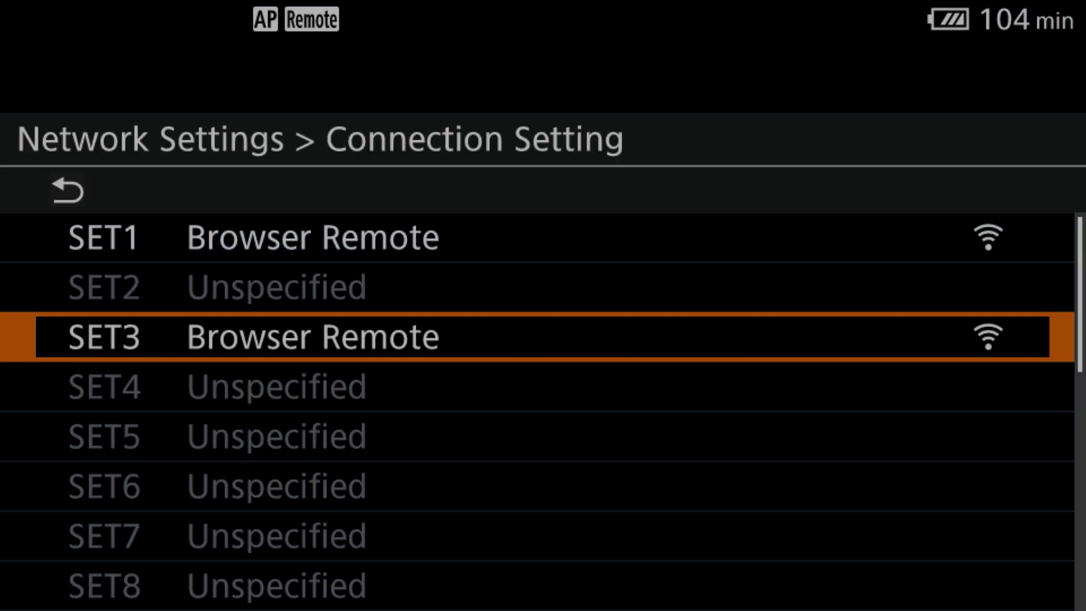
{"action": "key", "text": "Return"}
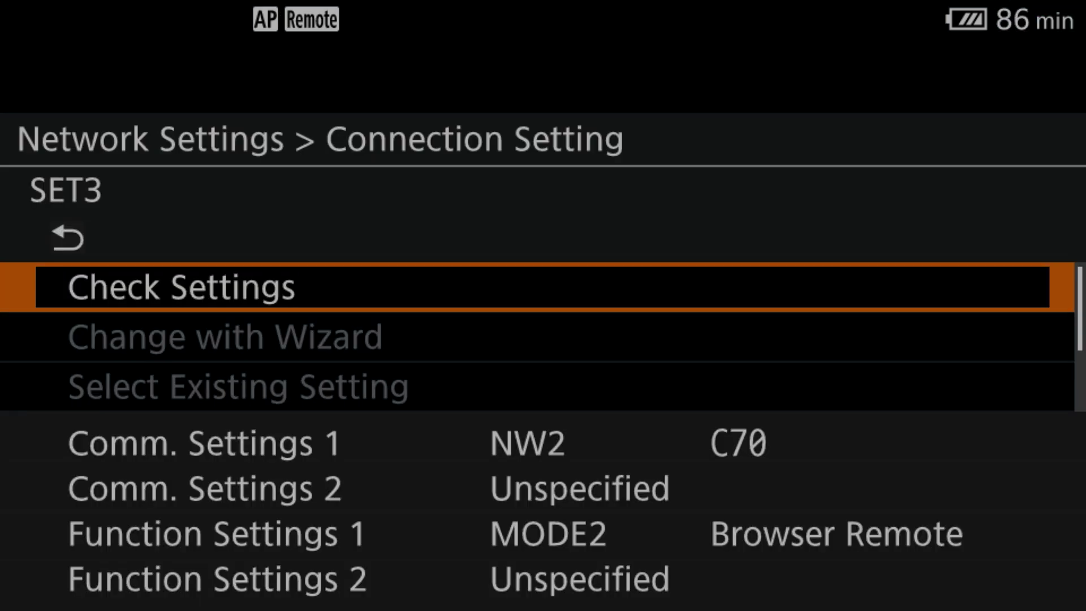
{"action": "key", "text": "Return"}
{"action": "key", "text": "Right"}
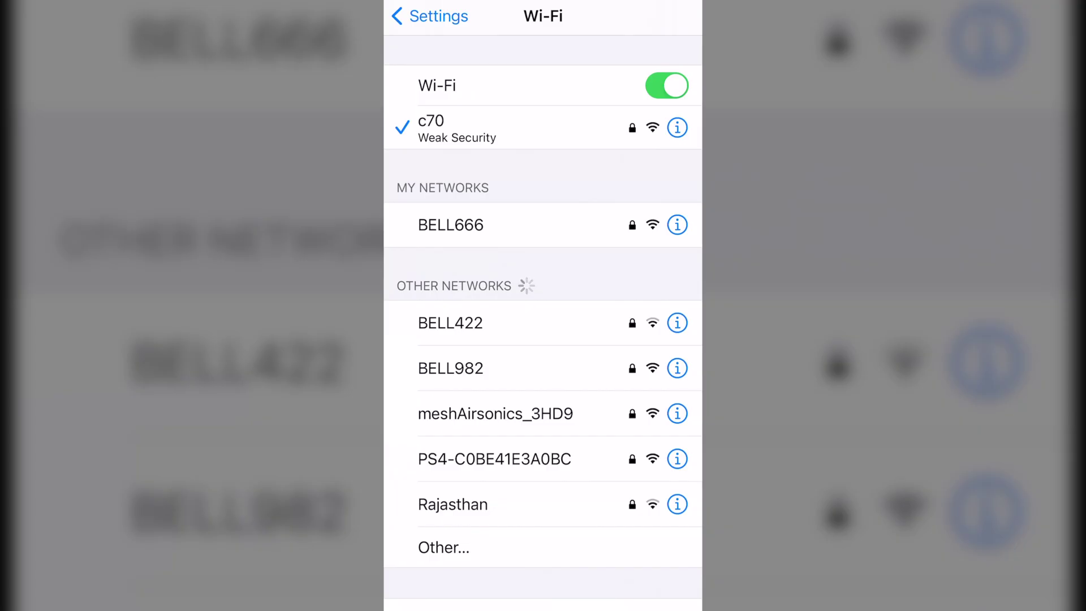
Open the c70 Wi-Fi network's details and scroll to its IPv4 address
{"action": "left_click", "coordinate": [677, 127]}
{"action": "scroll", "coordinate": [543, 305], "scroll_direction": "down", "scroll_amount": 10}
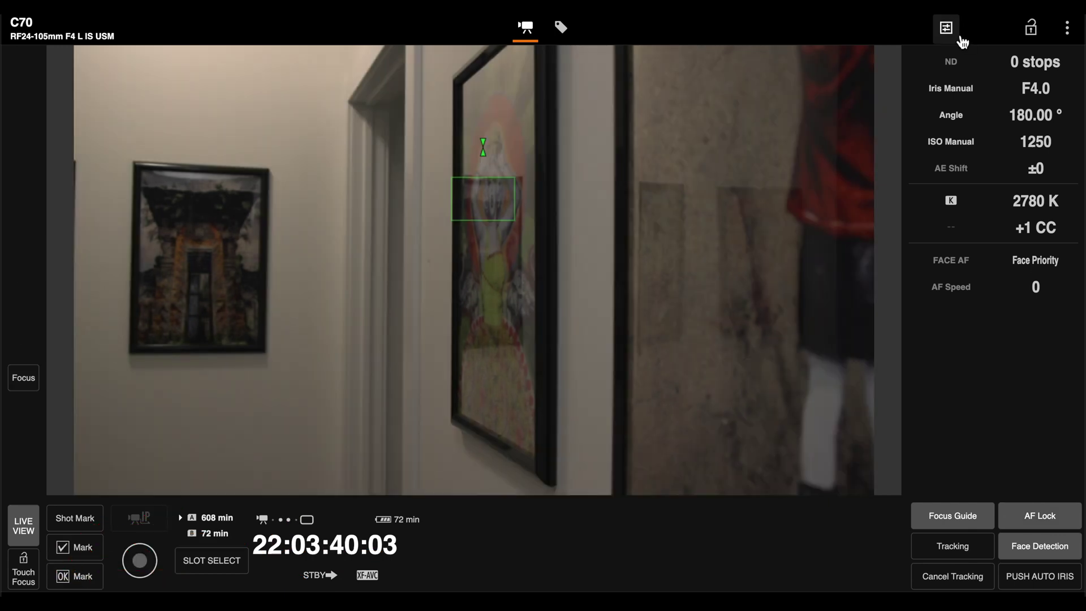
Show the increment settings panel beside the C70 live view
{"action": "left_click", "coordinate": [957, 35]}
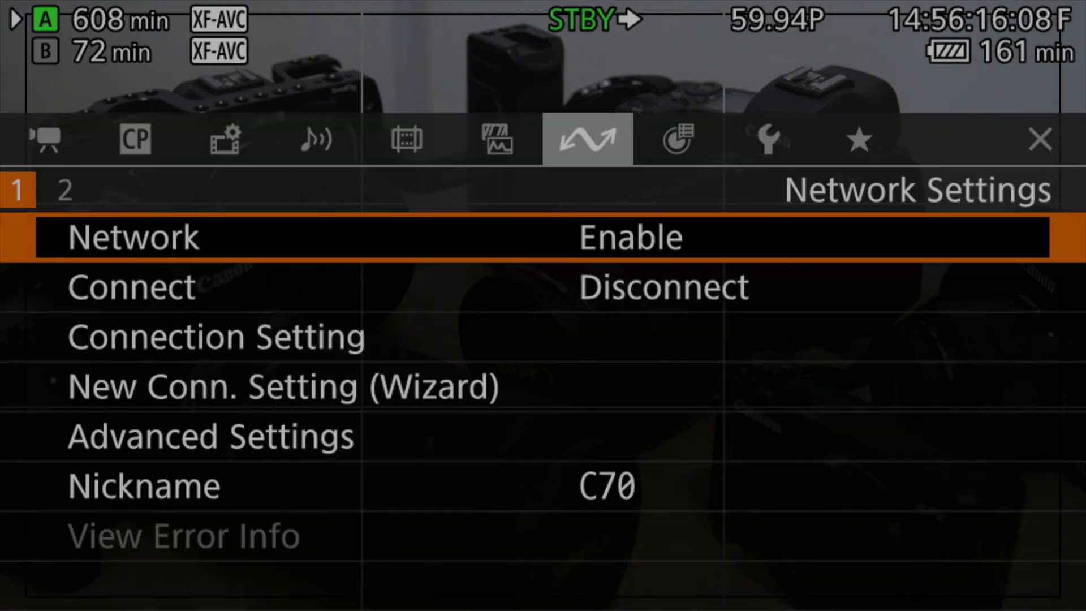
Set Network Settings > Connect to Disconnect
{"action": "key", "text": "Down"}
{"action": "key", "text": "Return"}
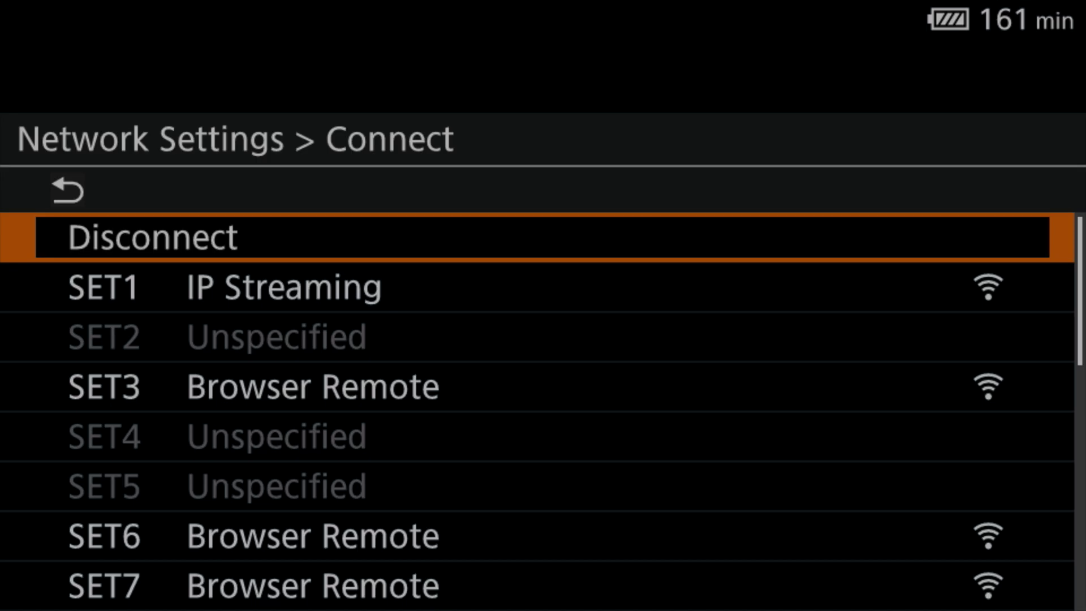
{"action": "key", "text": "Down"}
{"action": "key", "text": "Down"}
{"action": "key", "text": "Down"}
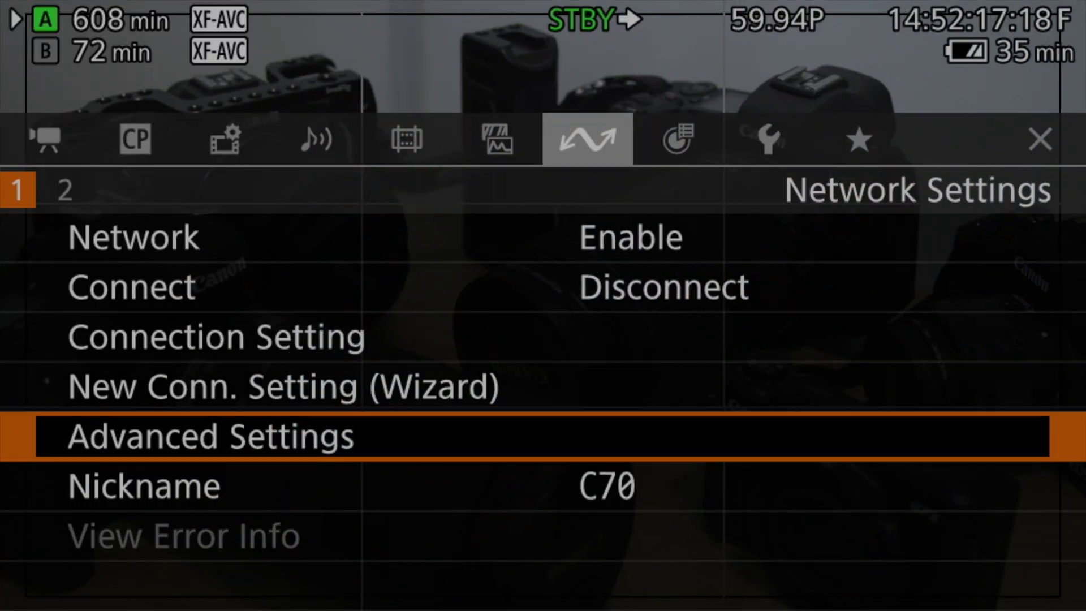
Browse the saved networks under Advanced Settings > Communication Settings
{"action": "key", "text": "Return"}
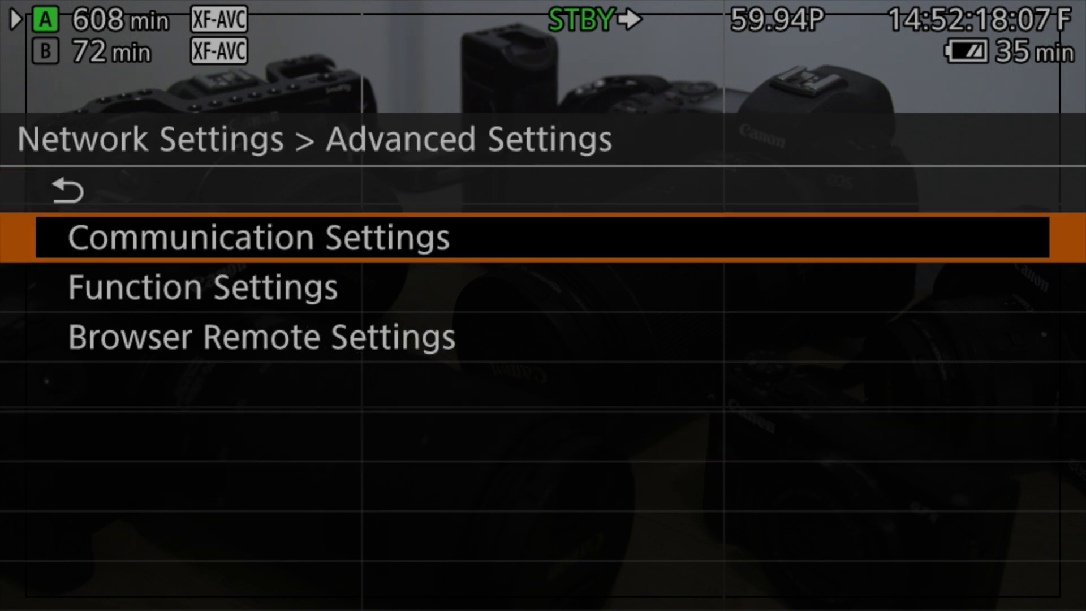
{"action": "key", "text": "Down"}
{"action": "key", "text": "Down"}
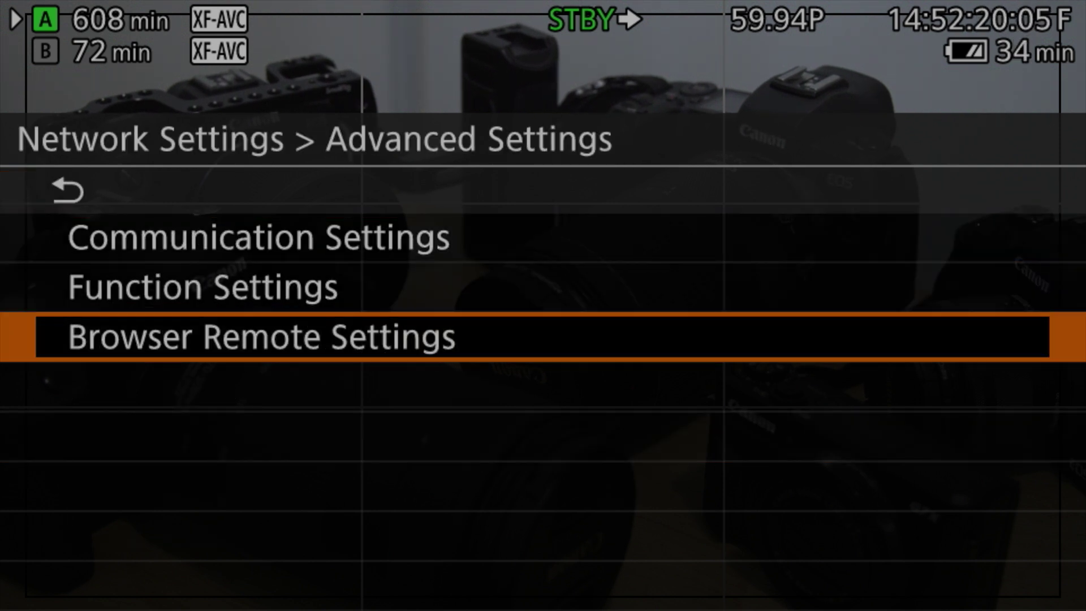
{"action": "key", "text": "Up"}
{"action": "key", "text": "Up"}
{"action": "key", "text": "Return"}
Browse Function Settings and open Browser Remote Settings, showing One User (Full) and ports 00080/00443
{"action": "key", "text": "Down"}
{"action": "key", "text": "Down"}
{"action": "key", "text": "Down"}
{"action": "key", "text": "Down"}
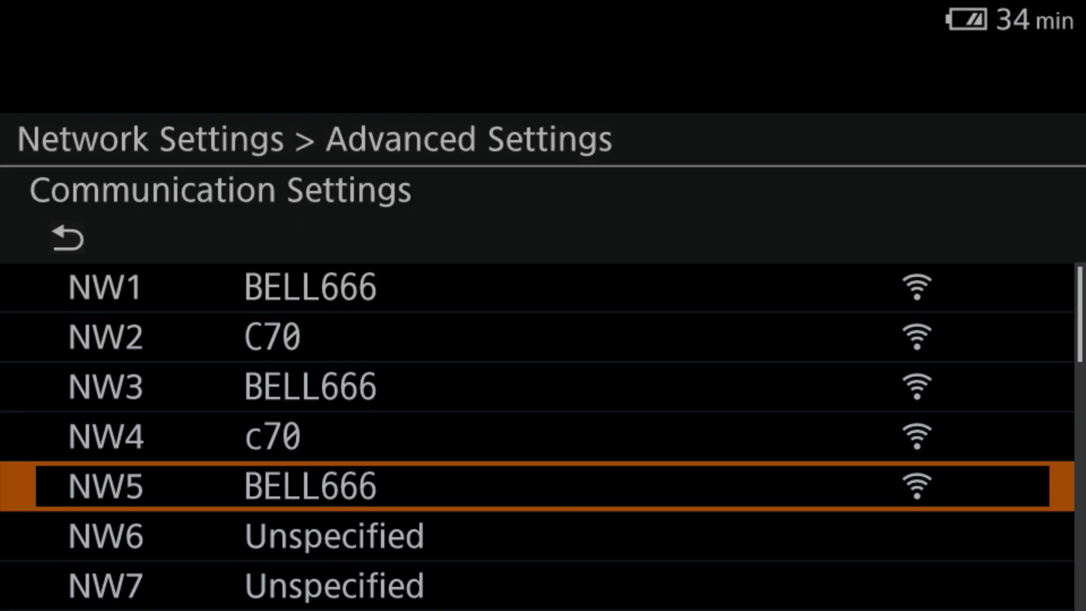
{"action": "key", "text": "Up"}
{"action": "key", "text": "Up"}
{"action": "key", "text": "Up"}
{"action": "key", "text": "Up"}
{"action": "key", "text": "Escape"}
{"action": "key", "text": "Down"}
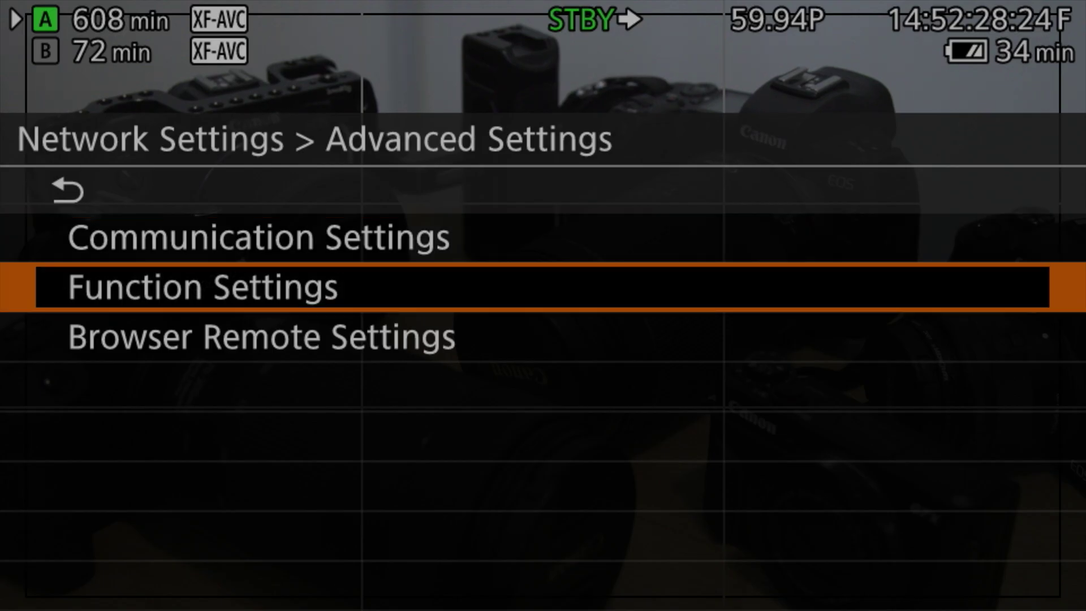
{"action": "key", "text": "Return"}
{"action": "key", "text": "Escape"}
{"action": "key", "text": "Down"}
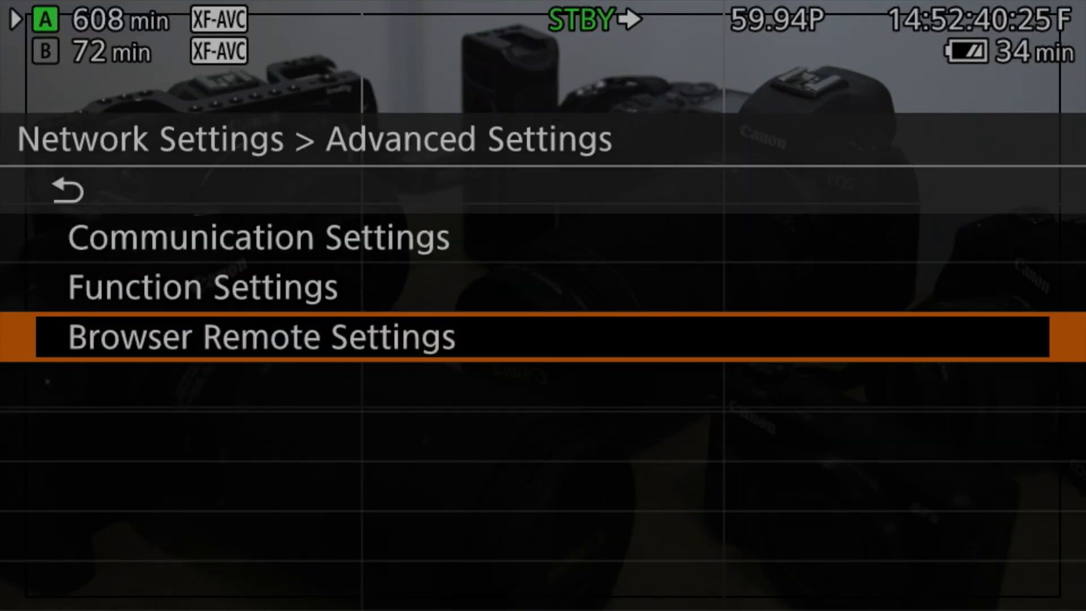
{"action": "key", "text": "Return"}
{"action": "key", "text": "Down"}
{"action": "key", "text": "Down"}
{"action": "key", "text": "Down"}
{"action": "key", "text": "Down"}
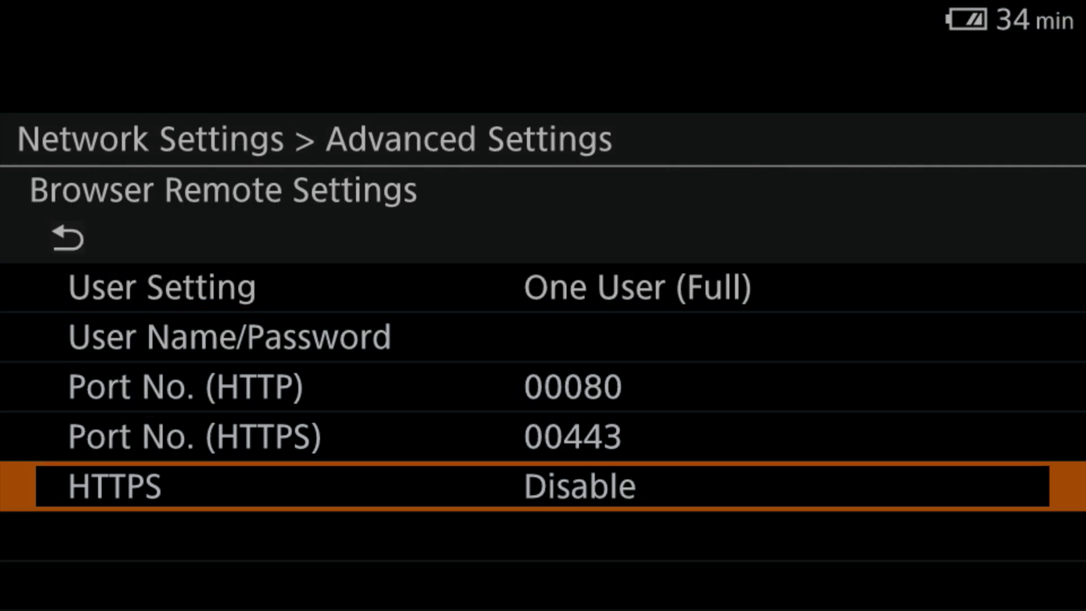